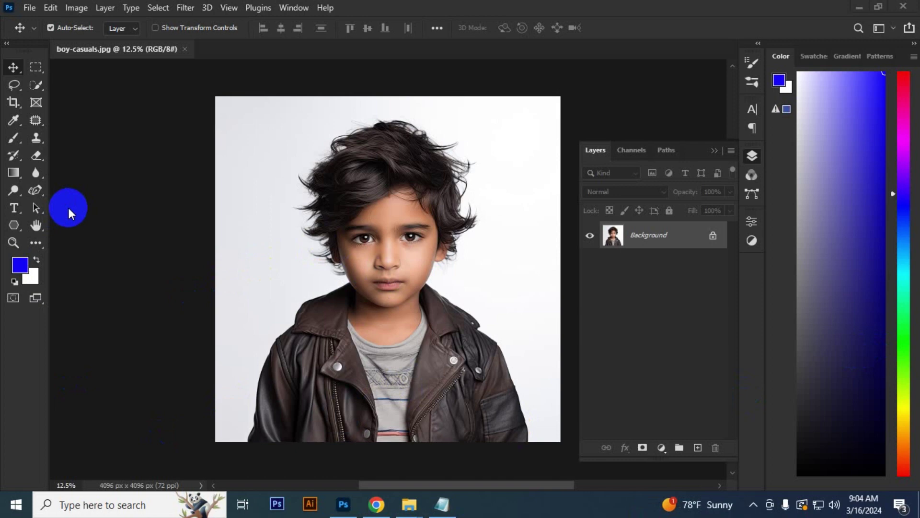
With the Brush tool, paint a blue test stroke, switch the foreground to red, and paint a red stroke.
{"action": "left_click", "coordinate": [14, 138]}
{"action": "left_click", "coordinate": [43, 138]}
{"action": "left_click_drag", "start_coordinate": [277, 203], "coordinate": [438, 281]}
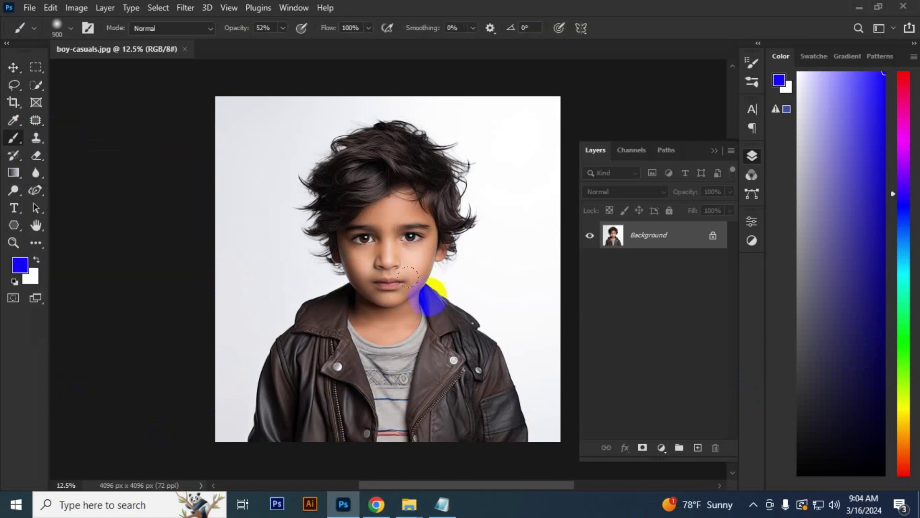
{"action": "left_click", "coordinate": [817, 181]}
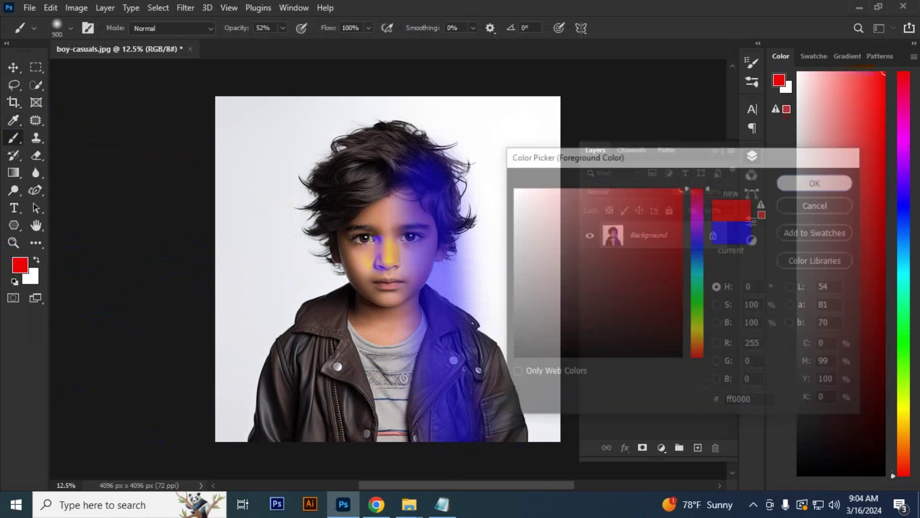
{"action": "left_click_drag", "start_coordinate": [338, 201], "coordinate": [338, 432]}
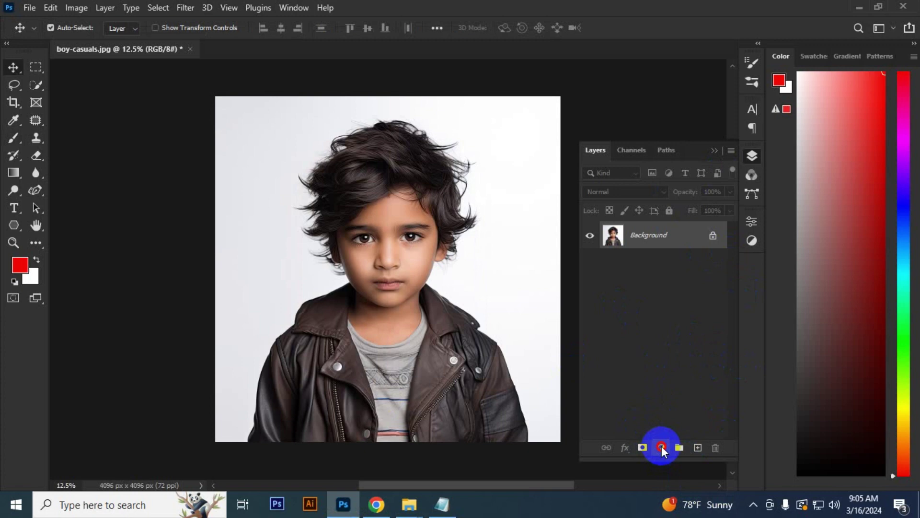
Add a red-to-transparent Gradient fill layer with its angle set to 180.
{"action": "left_click", "coordinate": [661, 447]}
{"action": "left_click", "coordinate": [714, 221]}
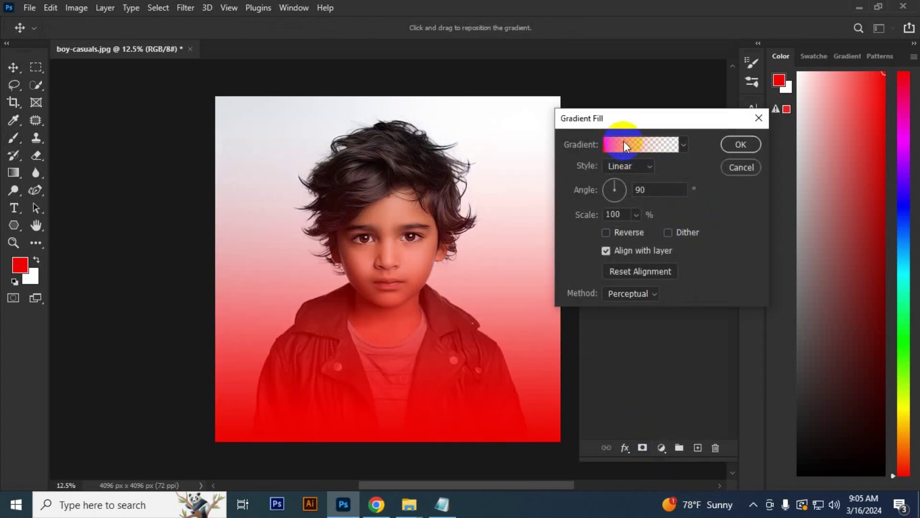
{"action": "left_click", "coordinate": [609, 144]}
{"action": "left_click", "coordinate": [454, 52]}
{"action": "left_click", "coordinate": [644, 190]}
{"action": "double_click", "coordinate": [643, 188]}
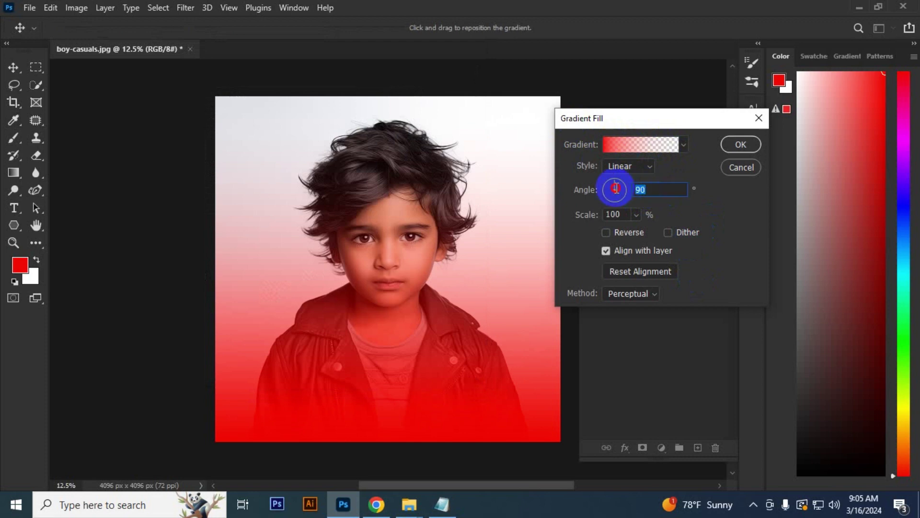
{"action": "type", "text": "180"}
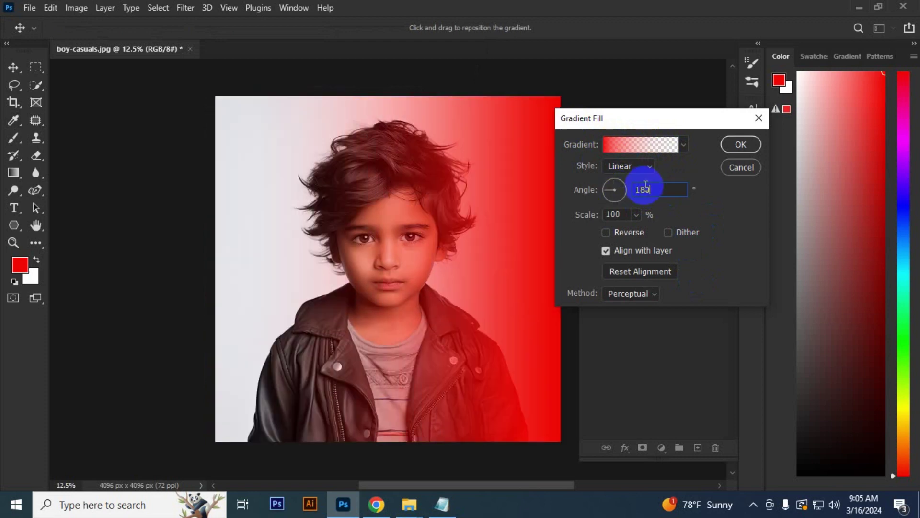
{"action": "left_click", "coordinate": [740, 146]}
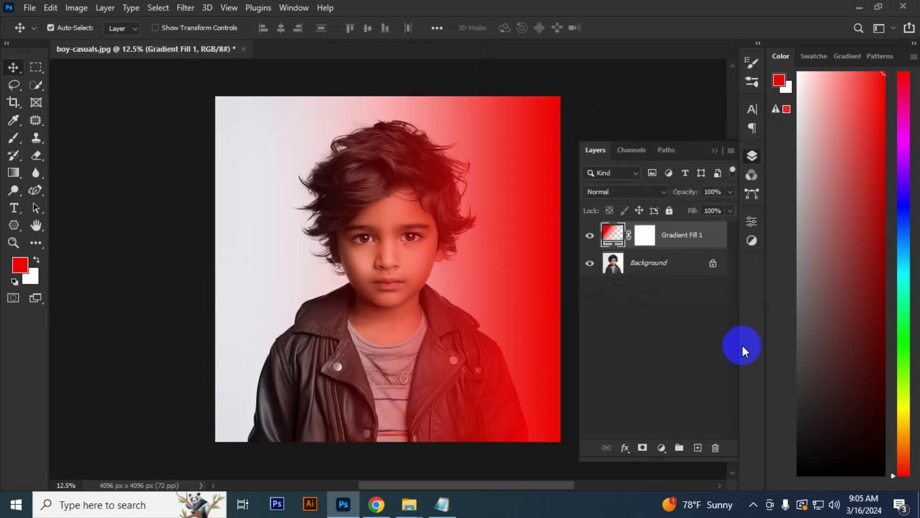
Add a second Gradient fill layer with a blue left colour stop and angle 0.
{"action": "left_click", "coordinate": [662, 446]}
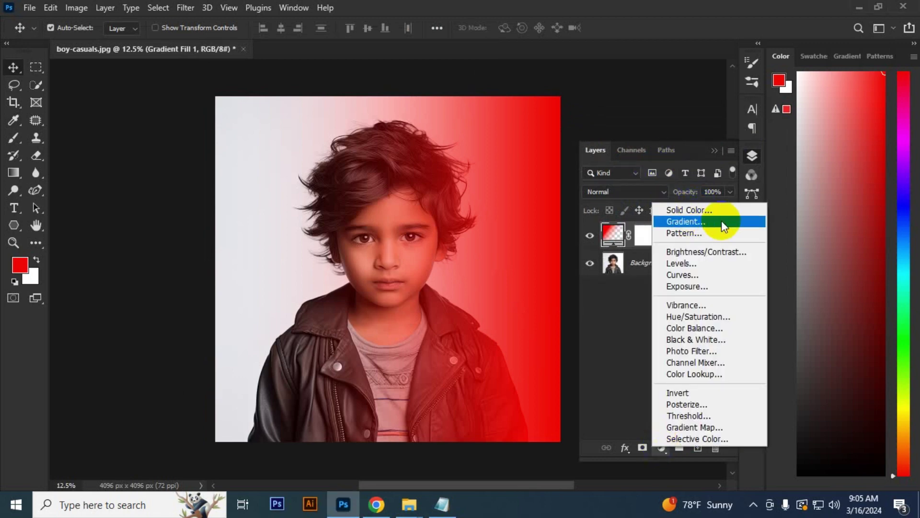
{"action": "left_click", "coordinate": [686, 221]}
{"action": "left_click", "coordinate": [633, 145]}
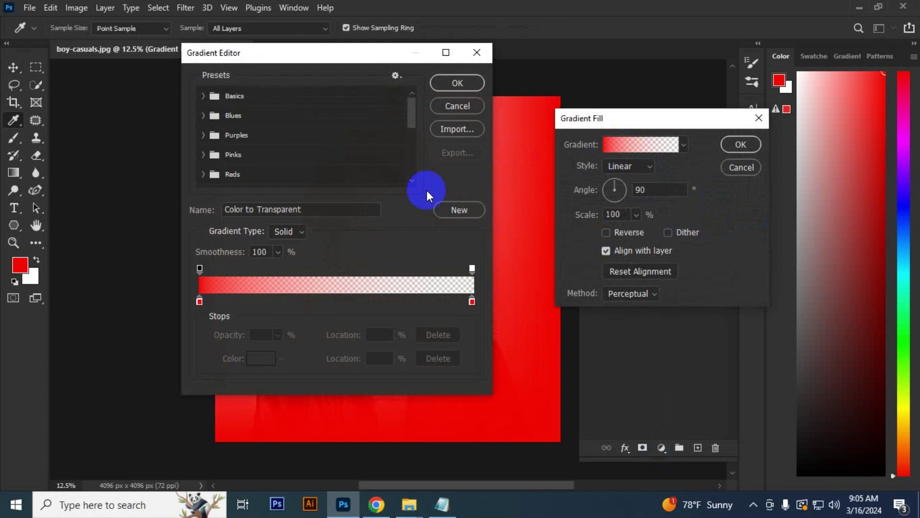
{"action": "double_click", "coordinate": [199, 300]}
{"action": "left_click", "coordinate": [697, 248]}
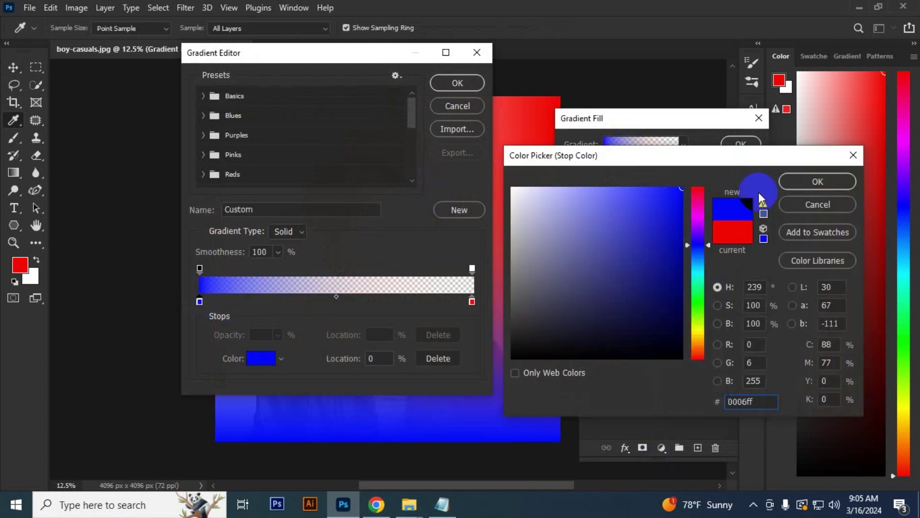
{"action": "left_click", "coordinate": [818, 181]}
{"action": "left_click", "coordinate": [458, 83]}
{"action": "double_click", "coordinate": [650, 189]}
{"action": "type", "text": "0"}
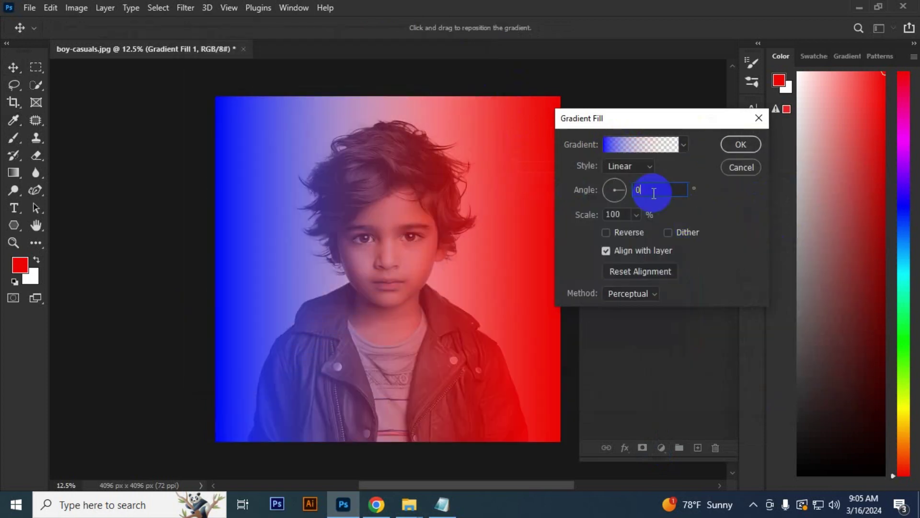
{"action": "left_click", "coordinate": [741, 145]}
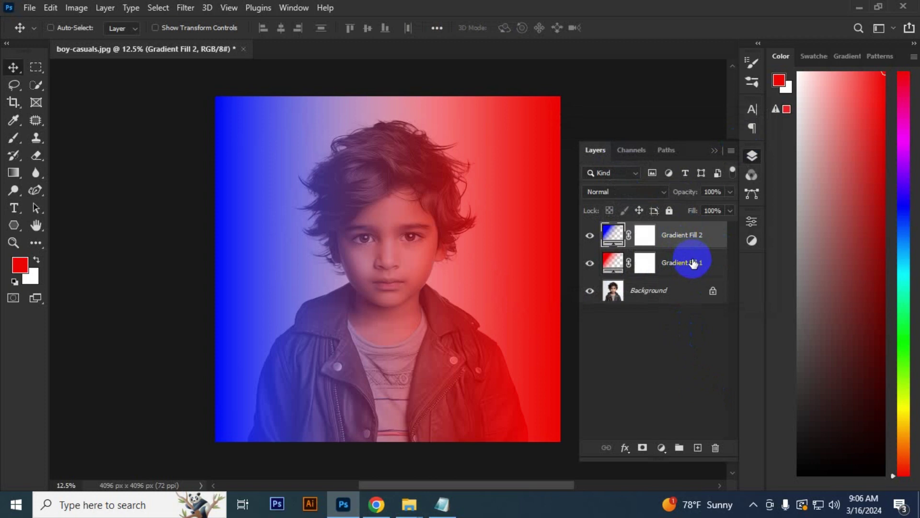
Select Gradient Fill 1 and 2 together and set their blend mode to Color.
{"action": "left_click", "coordinate": [691, 266], "text": "ctrl"}
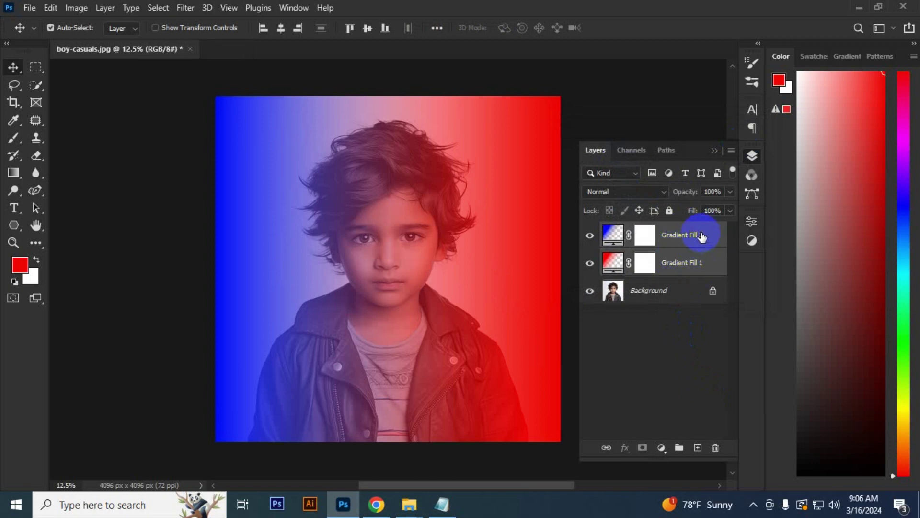
{"action": "left_click", "coordinate": [626, 192]}
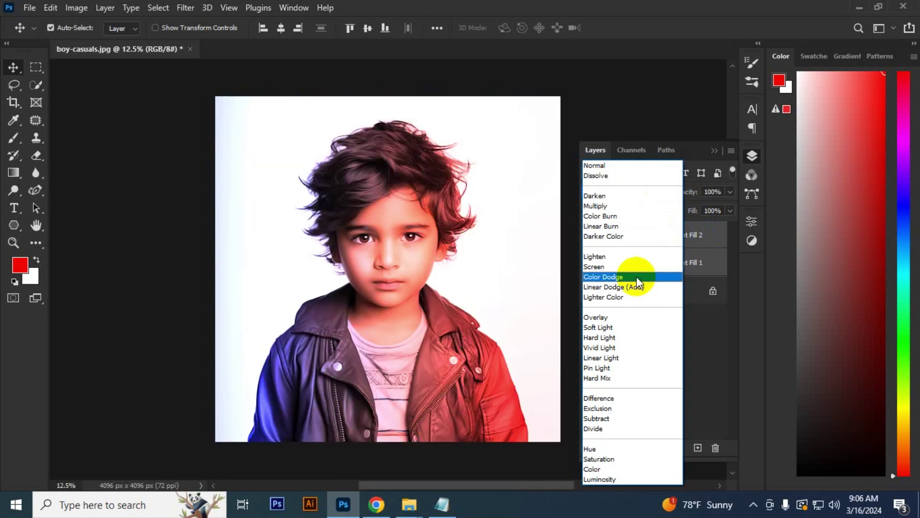
{"action": "left_click", "coordinate": [637, 469]}
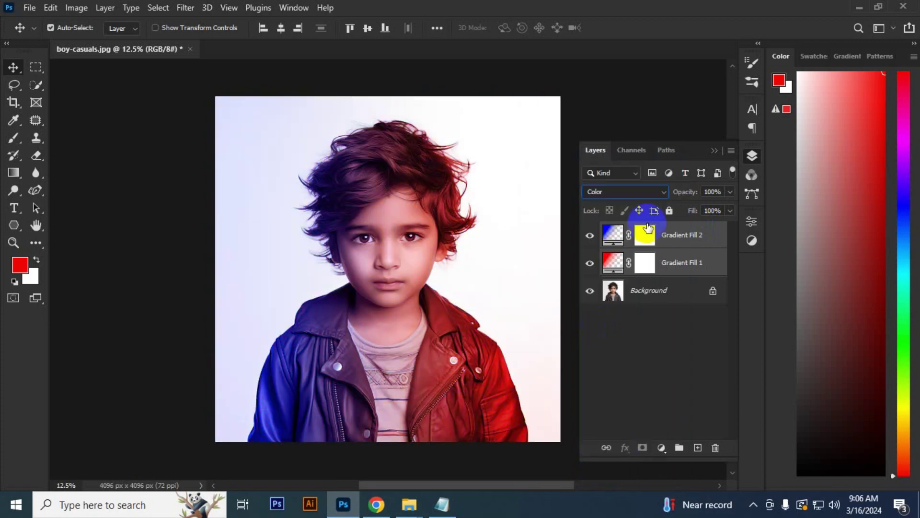
{"action": "left_click", "coordinate": [730, 192]}
Set both gradient layers' opacity to 84%.
{"action": "left_click_drag", "start_coordinate": [731, 210], "coordinate": [719, 210]}
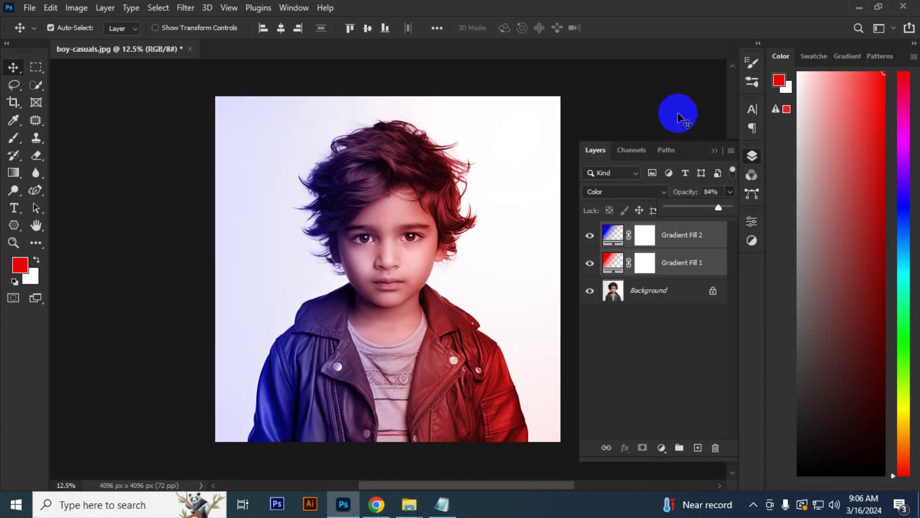
{"action": "left_click", "coordinate": [515, 129]}
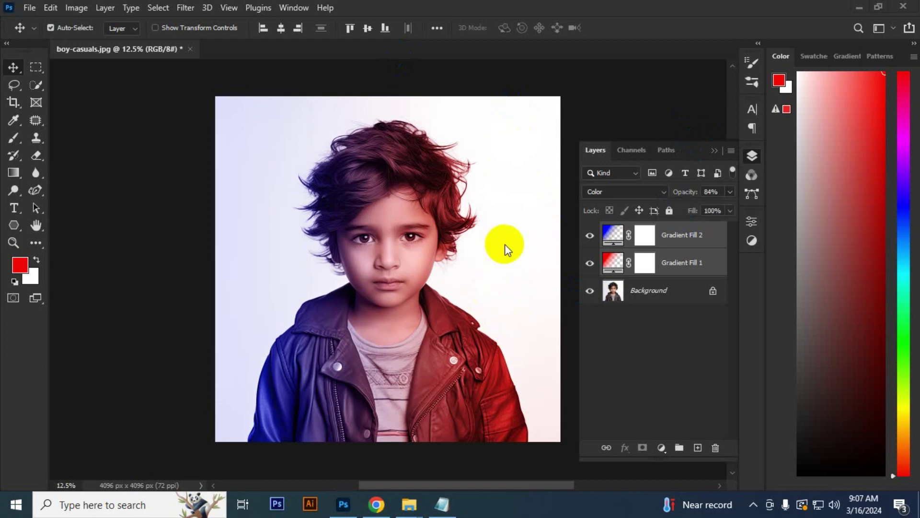